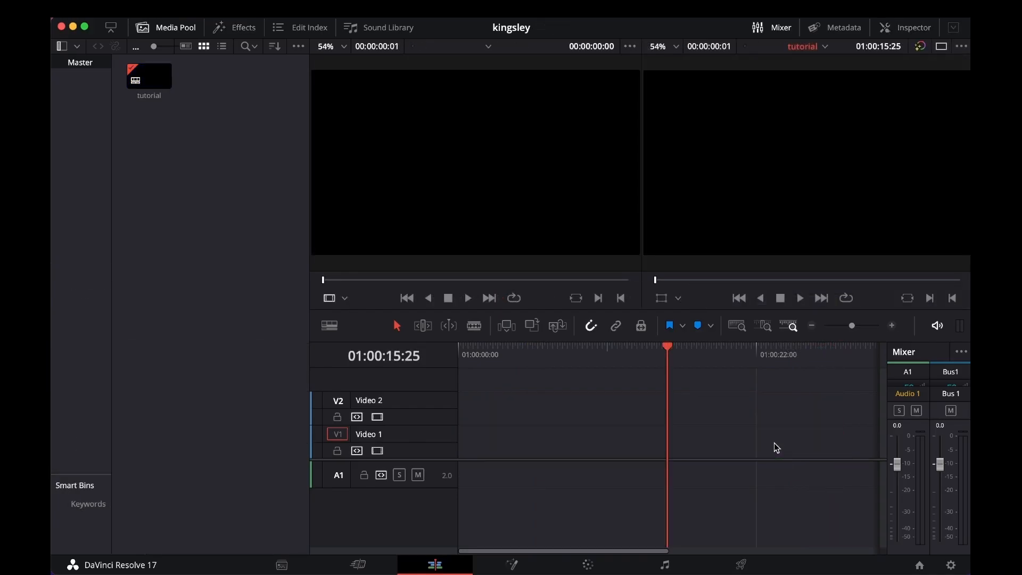
Place a Solid Color generator at the start of Video 1, extend it to about 28 seconds, and save the project
click(234, 27)
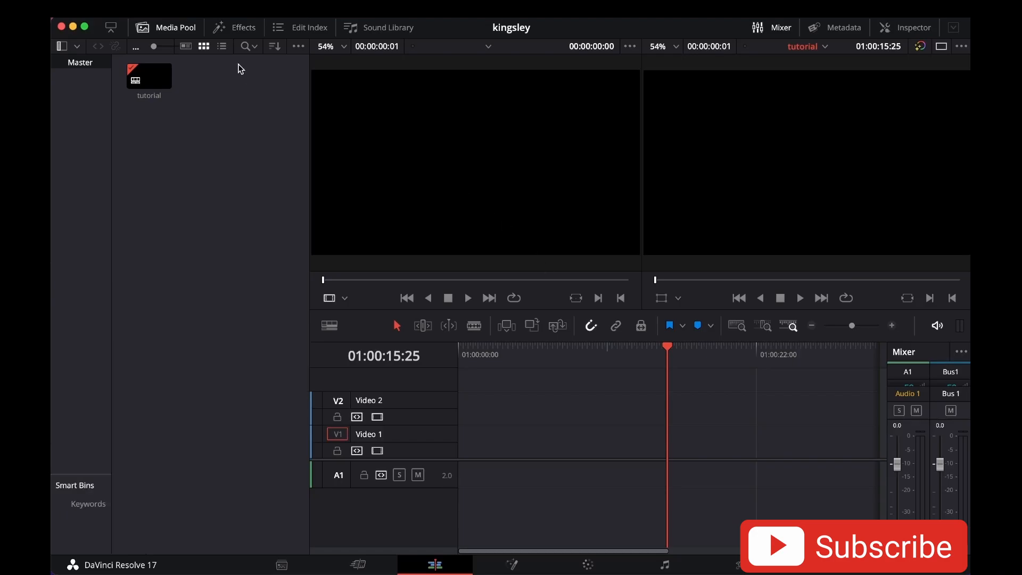
click(237, 28)
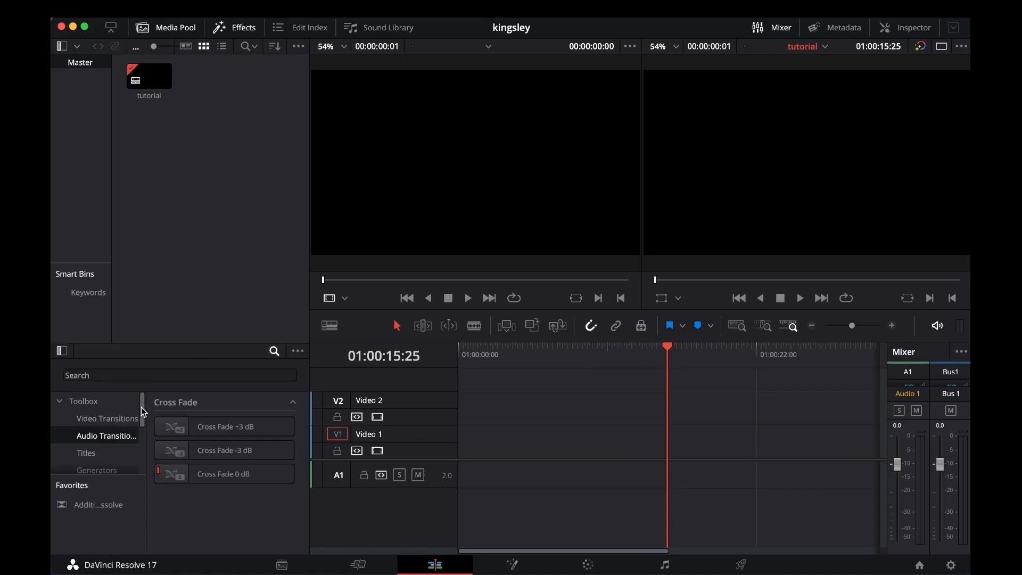
drag(143, 408, 142, 425)
click(111, 430)
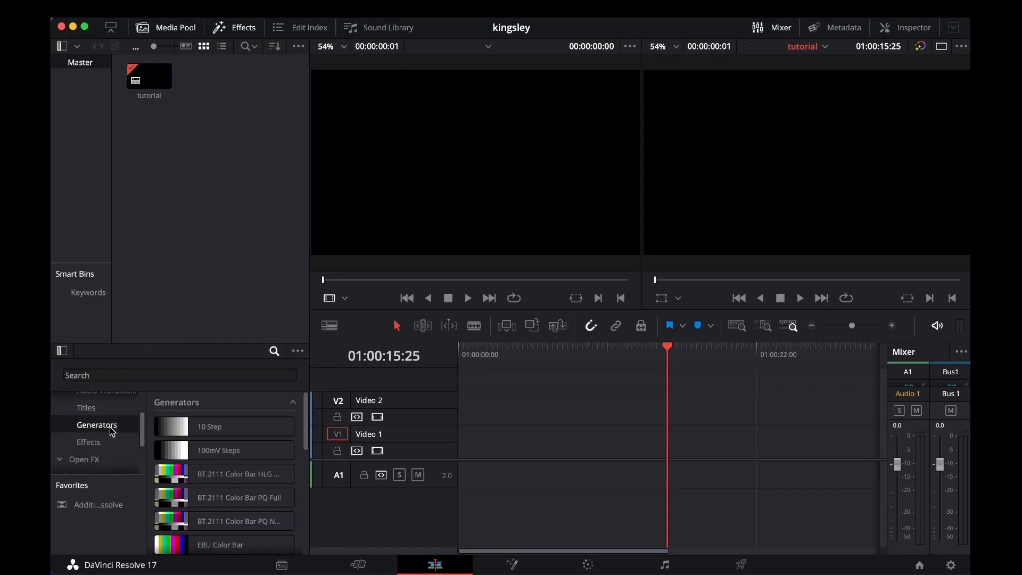
scroll(229, 482, down, 4)
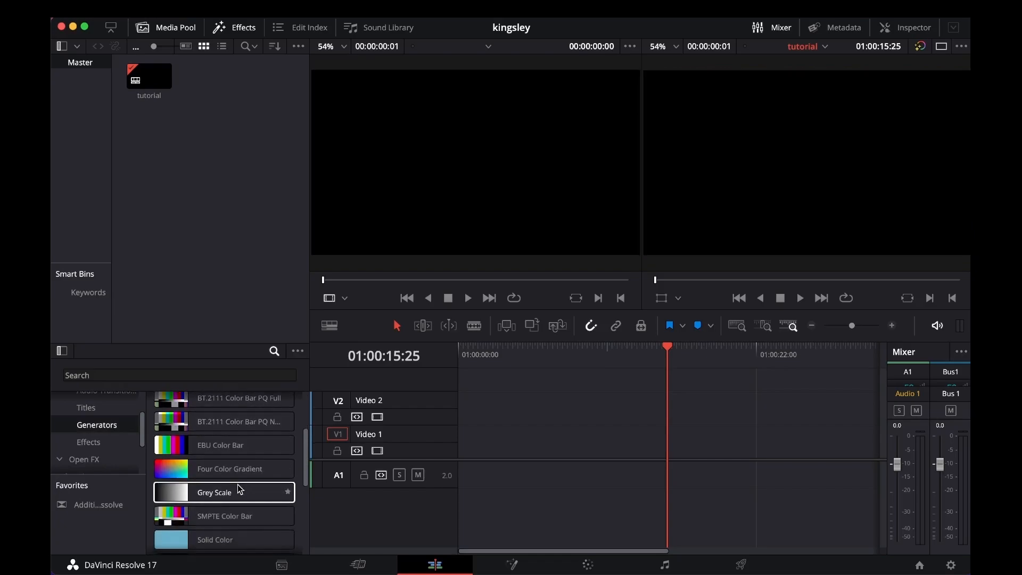
scroll(240, 489, down, 1)
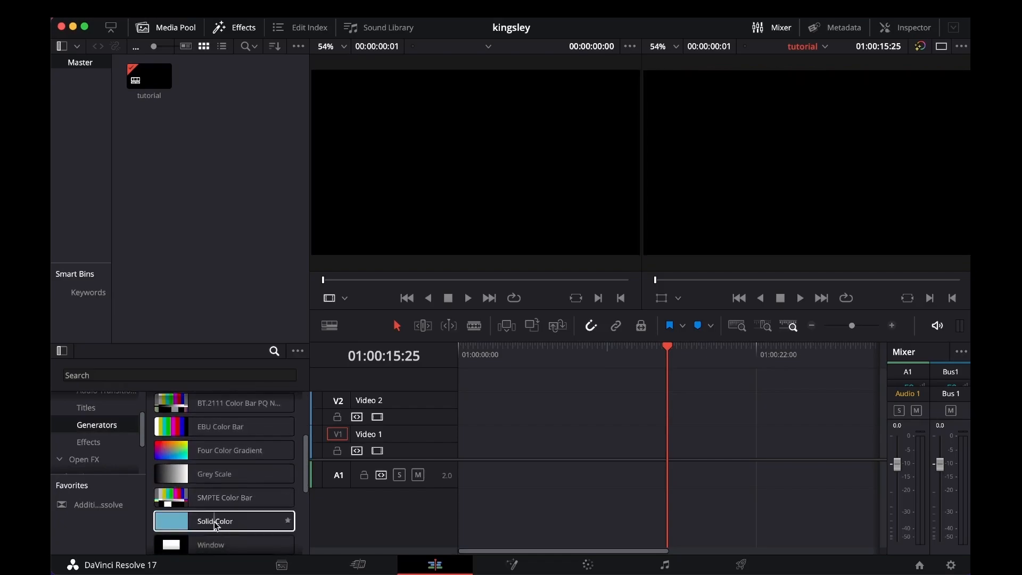
mouse_move(214, 522)
mouse_down()
mouse_move(525, 441)
mouse_move(839, 429)
mouse_up()
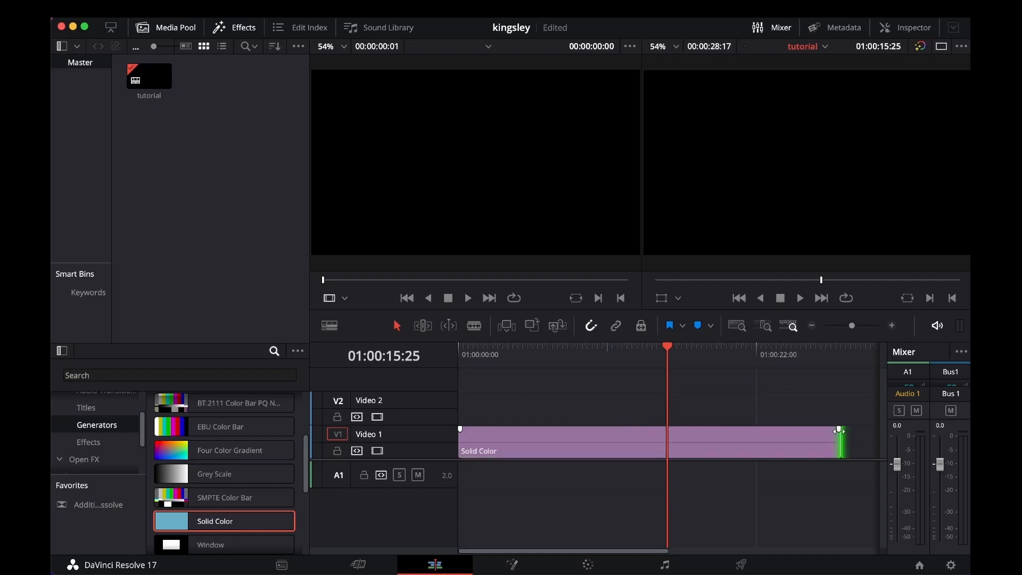
key(super+s)
click(460, 352)
key(space)
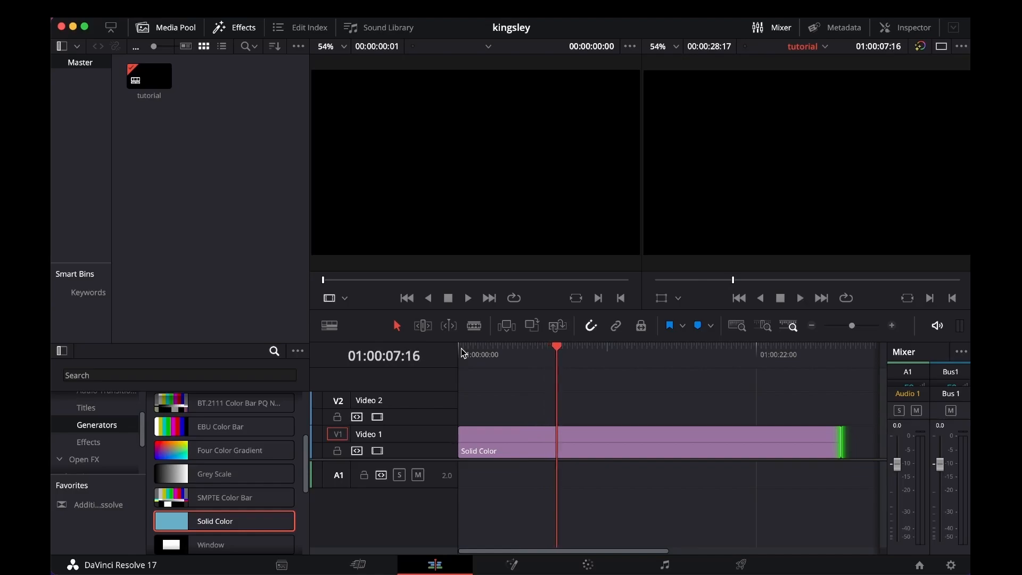
Set the Solid Color clip's color to bright blue
click(518, 439)
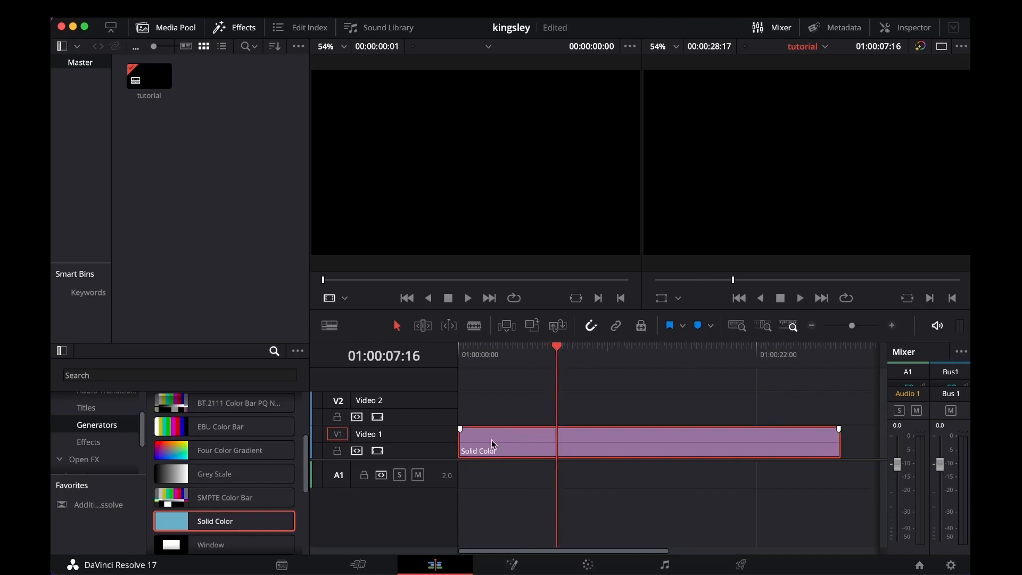
click(909, 35)
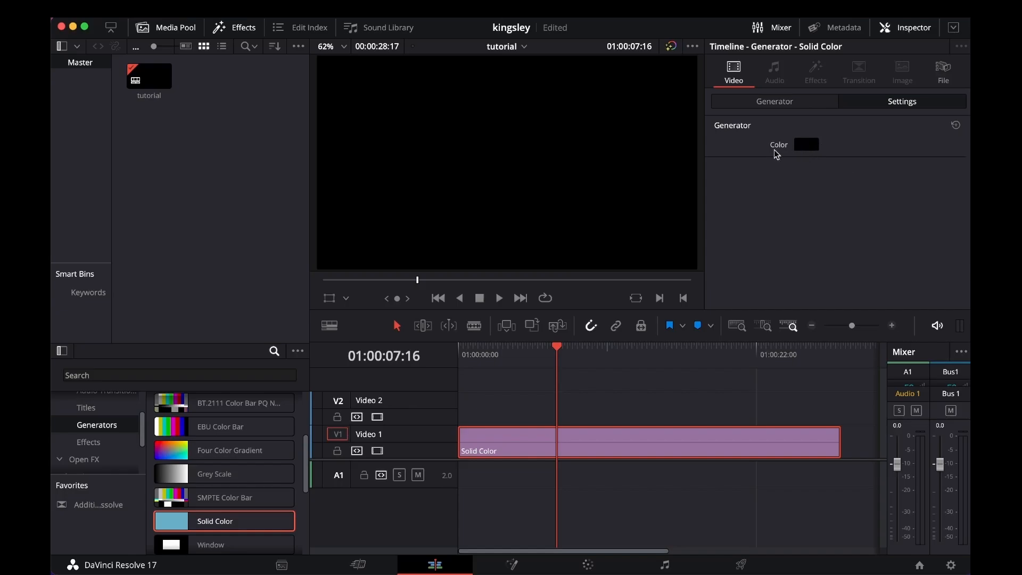
click(815, 149)
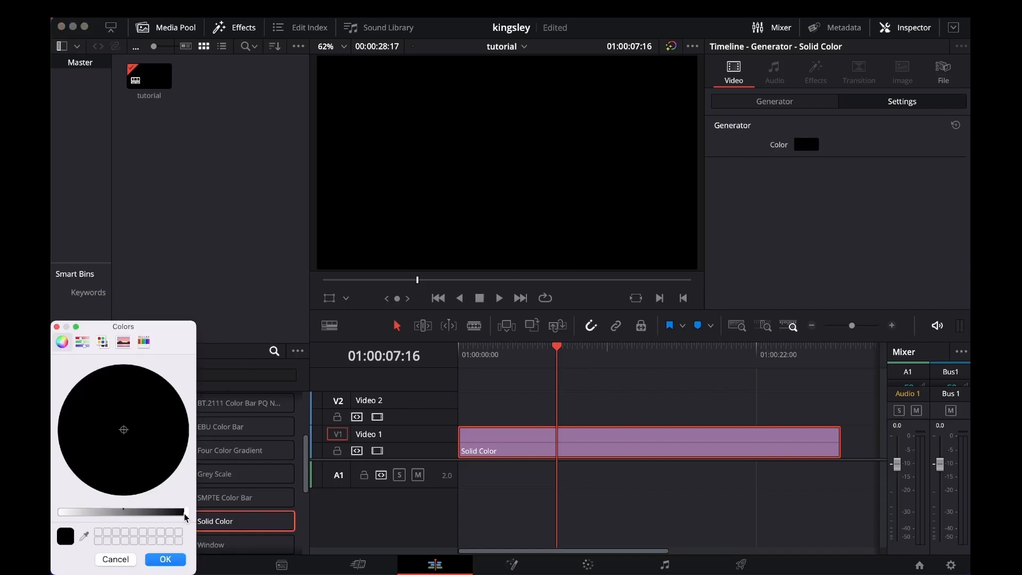
drag(124, 434, 93, 455)
drag(186, 512, 60, 512)
mouse_move(89, 475)
mouse_down()
mouse_move(80, 464)
mouse_move(94, 395)
mouse_move(92, 439)
mouse_move(130, 424)
mouse_move(127, 467)
mouse_move(91, 452)
mouse_move(98, 413)
mouse_move(142, 436)
mouse_move(122, 439)
mouse_move(93, 380)
mouse_move(122, 415)
mouse_move(160, 394)
mouse_move(84, 417)
mouse_move(173, 447)
mouse_move(162, 404)
mouse_move(89, 480)
mouse_move(81, 471)
mouse_up()
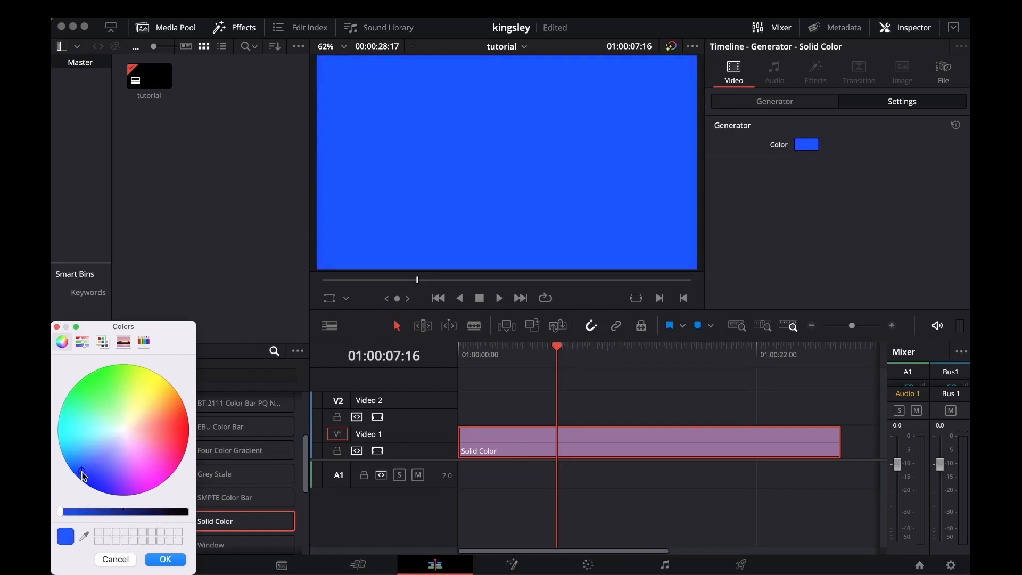
click(164, 560)
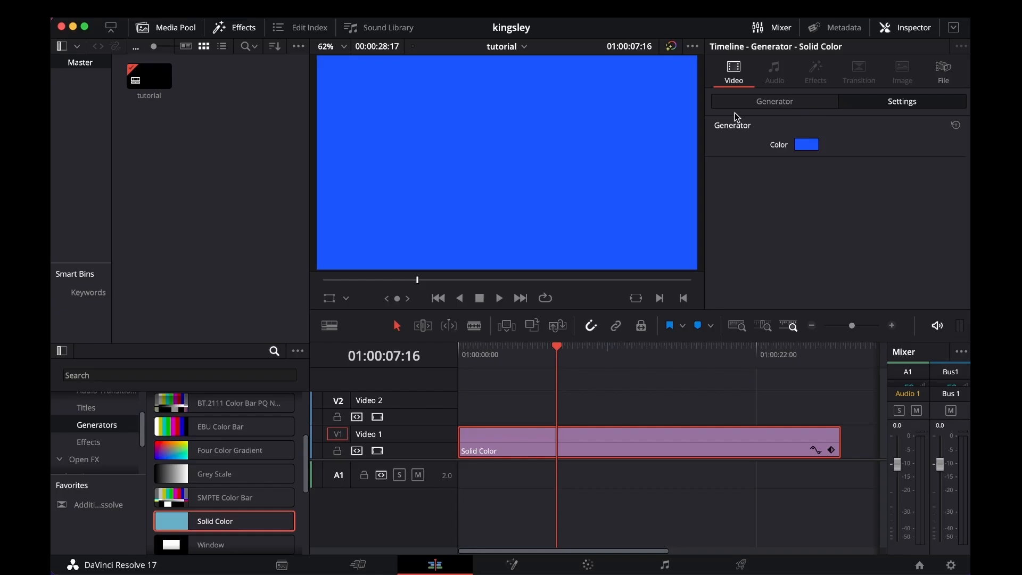
Scale the Solid Color clip down to a zoom of 0.970 on both axes
click(873, 103)
scroll(818, 206, up, 3)
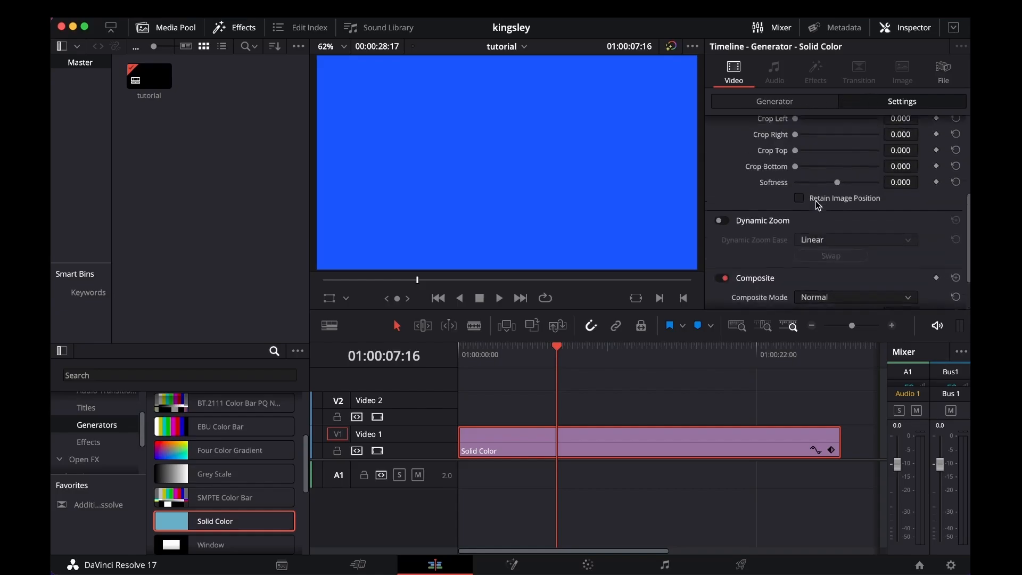
scroll(818, 206, up, 5)
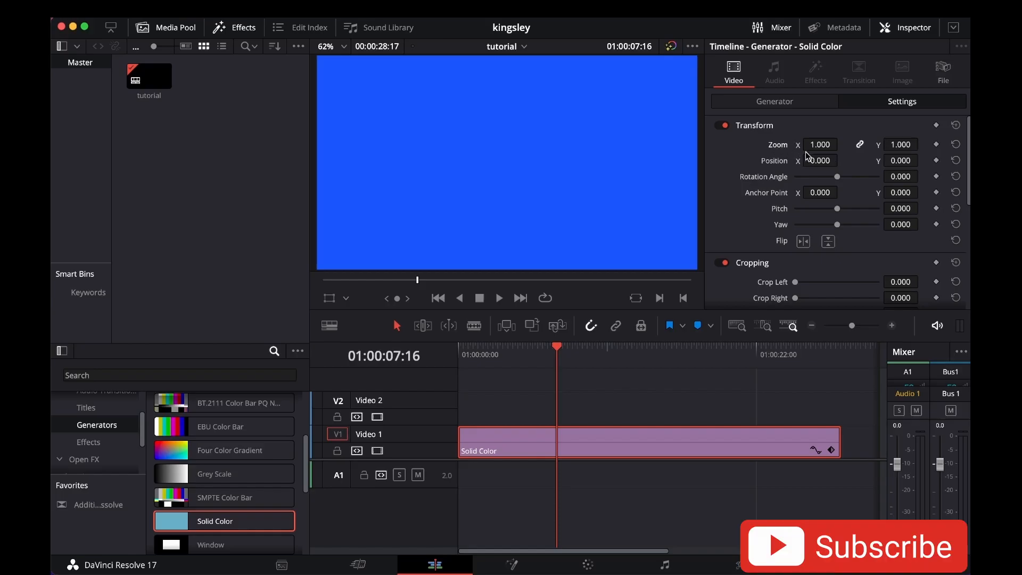
mouse_move(819, 144)
mouse_down()
mouse_move(732, 144)
mouse_move(811, 144)
mouse_up()
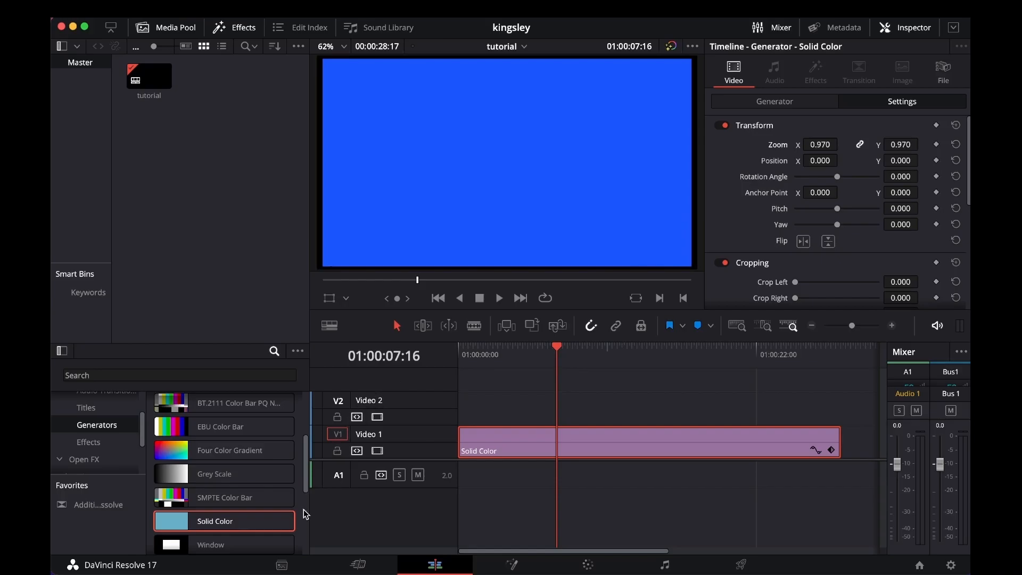
Add a basic Text title on Video 2, starting about 3 seconds in and ending with the Solid Color clip
scroll(266, 473, up, 2)
scroll(113, 442, up, 1)
click(88, 416)
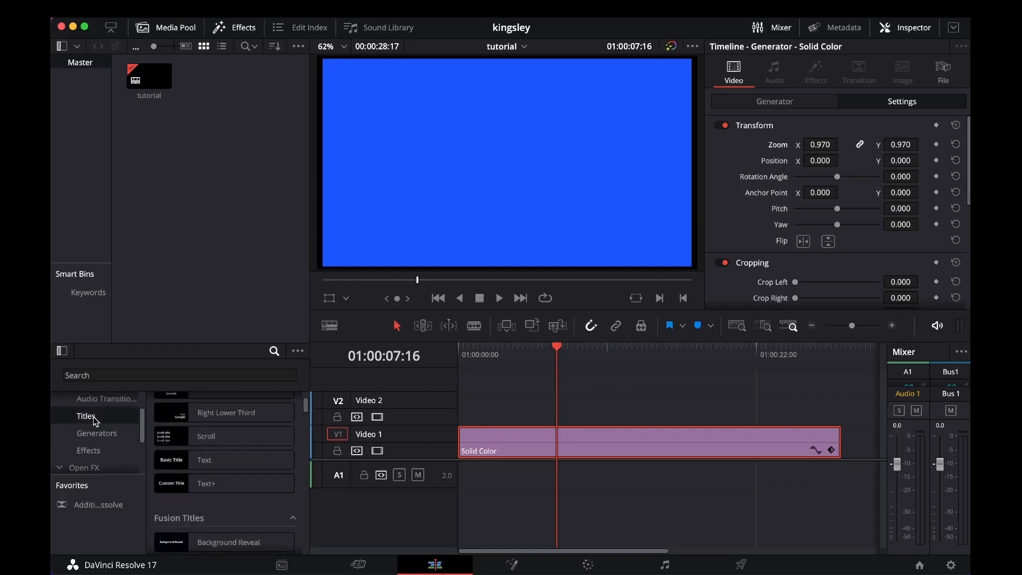
click(221, 461)
drag(221, 461, 461, 408)
drag(578, 407, 832, 424)
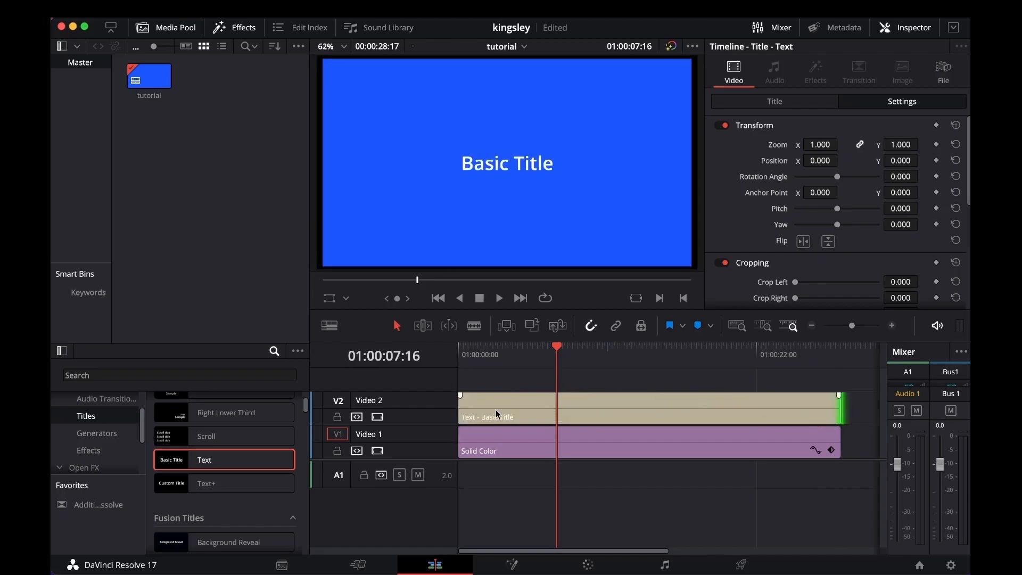
drag(462, 409, 495, 421)
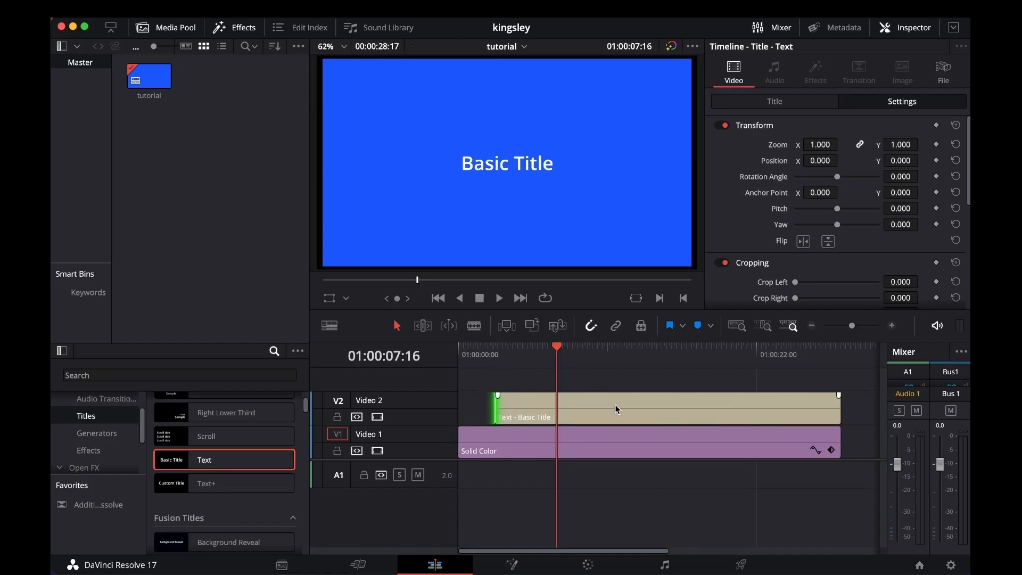
Clear the placeholder text "Basic Title" from the title clip on Video 2
click(637, 404)
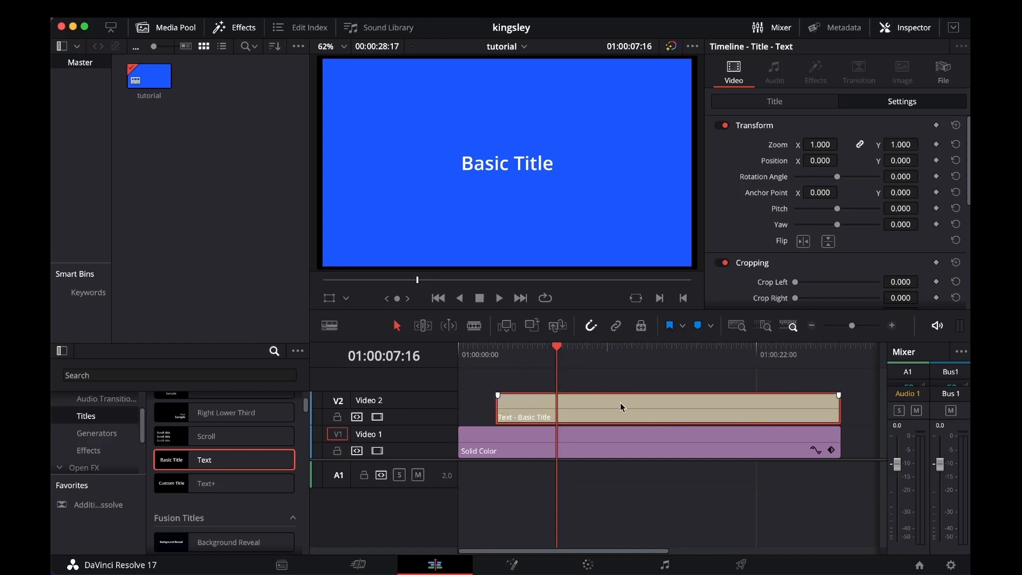
click(790, 103)
click(770, 155)
key(BackSpace)
key(BackSpace)
key(BackSpace)
key(BackSpace)
key(BackSpace)
key(BackSpace)
key(BackSpace)
key(BackSpace)
key(BackSpace)
key(BackSpace)
key(BackSpace)
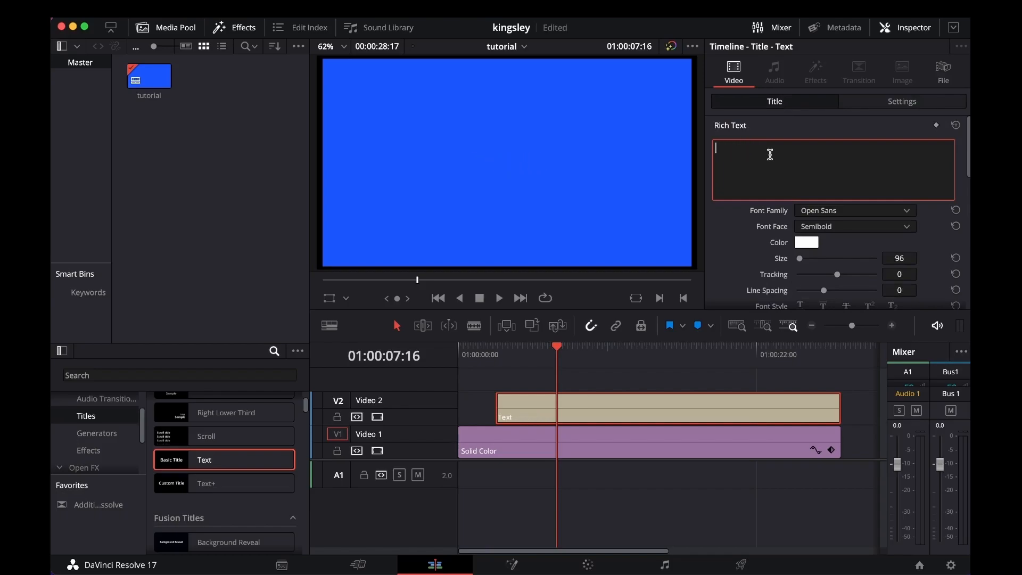
text(jbfdbfihfbhfd)
key(BackSpace)
key(BackSpace)
key(BackSpace)
key(BackSpace)
key(BackSpace)
key(BackSpace)
key(BackSpace)
key(BackSpace)
key(BackSpace)
key(BackSpace)
key(BackSpace)
key(BackSpace)
key(BackSpace)
Enter the project's name in lowercase as the title text and set its color to black
text(kingsley)
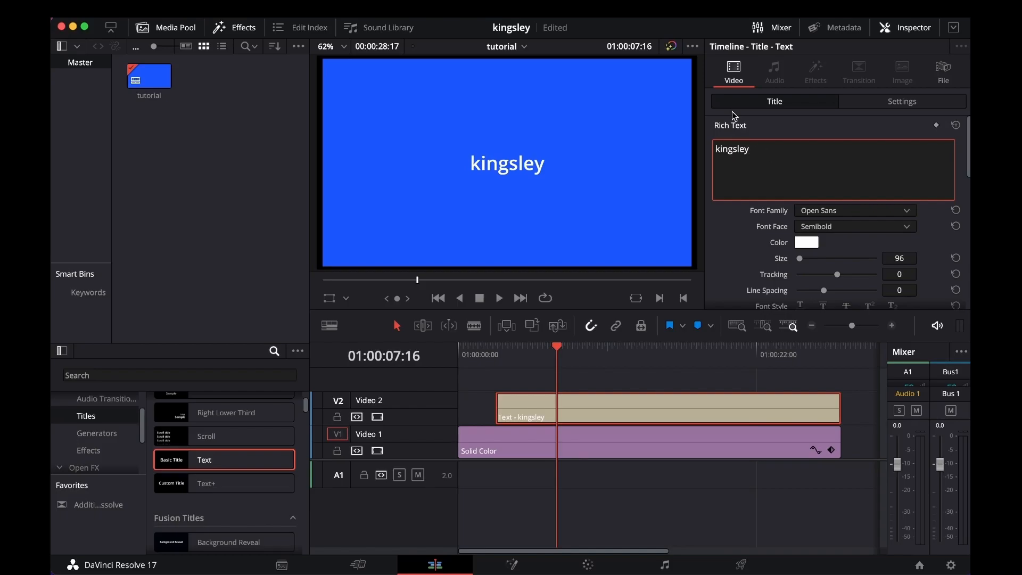
click(806, 242)
drag(164, 513, 191, 514)
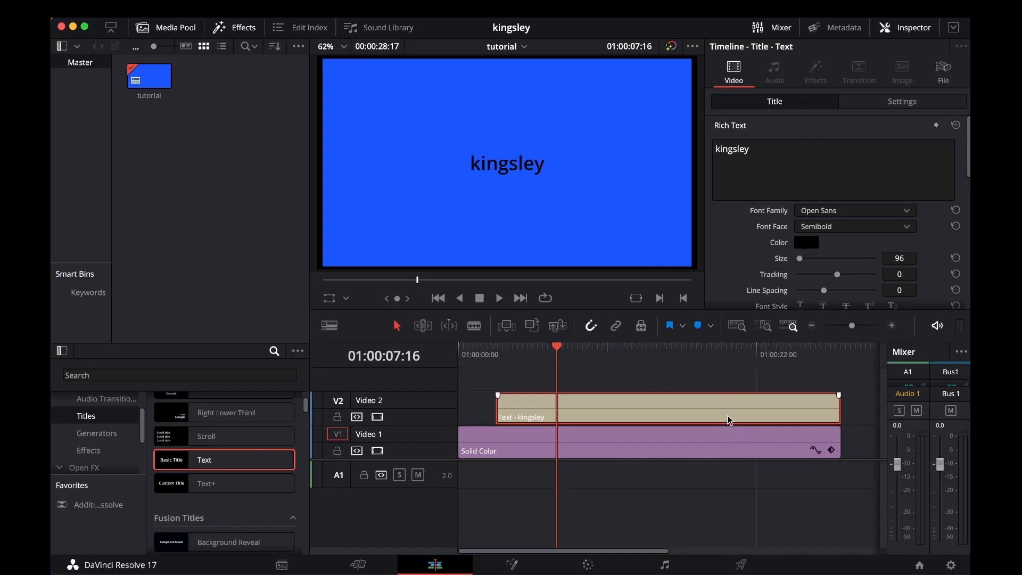
Enlarge the title to a zoom of 1.810 on both axes and play the timeline from the start
click(907, 104)
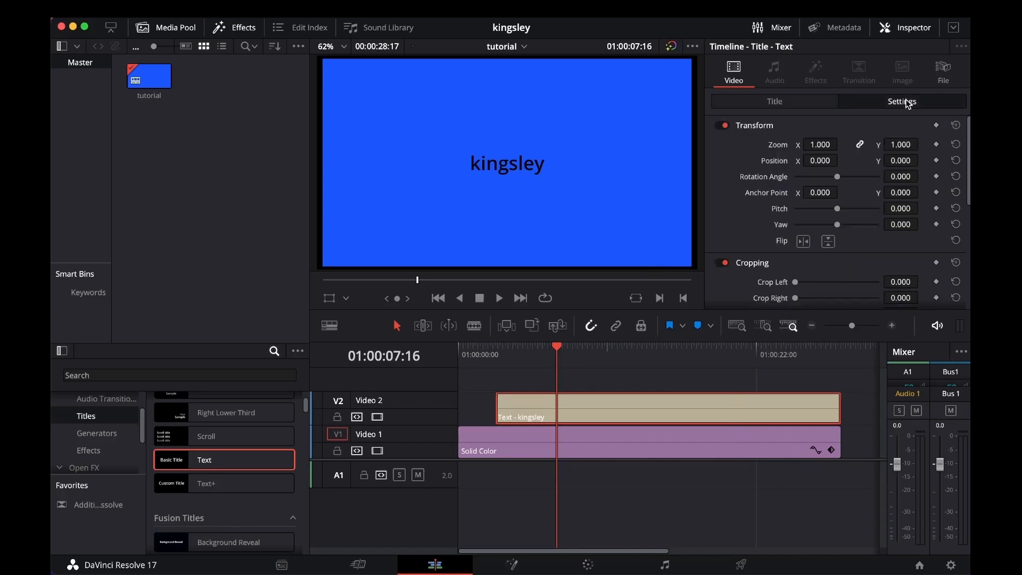
drag(820, 144, 842, 144)
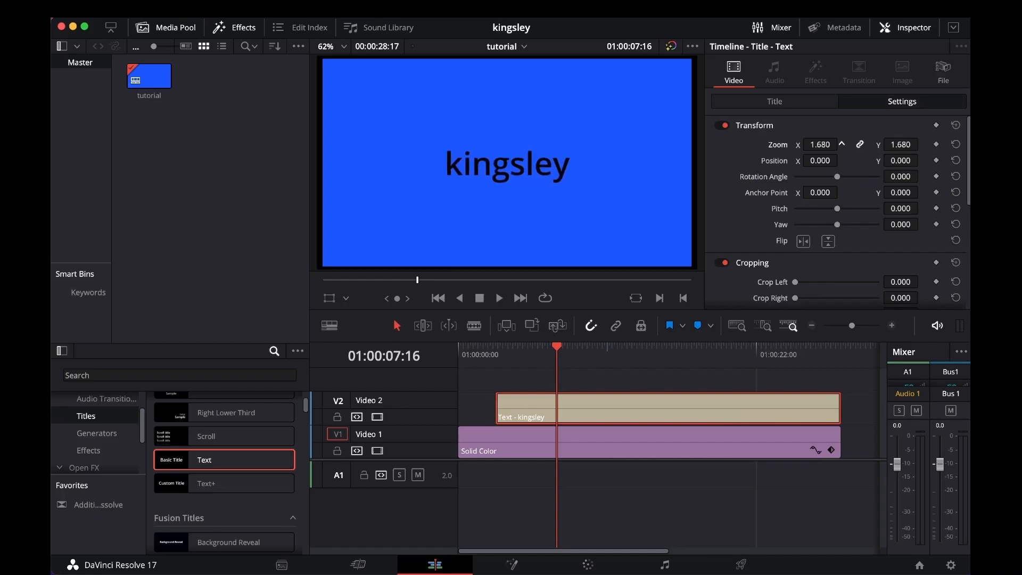
drag(841, 144, 818, 150)
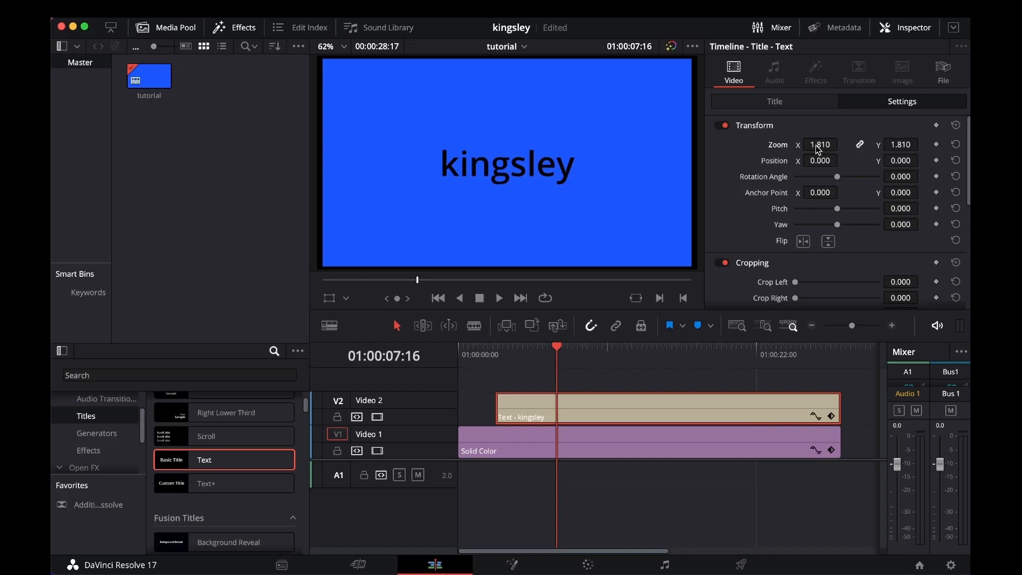
click(457, 346)
key(space)
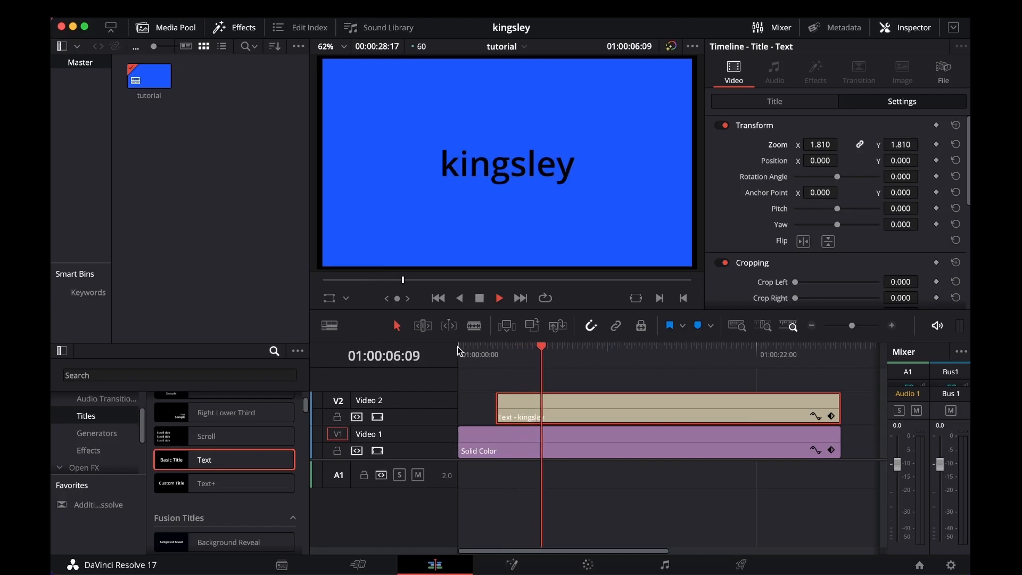
key(space)
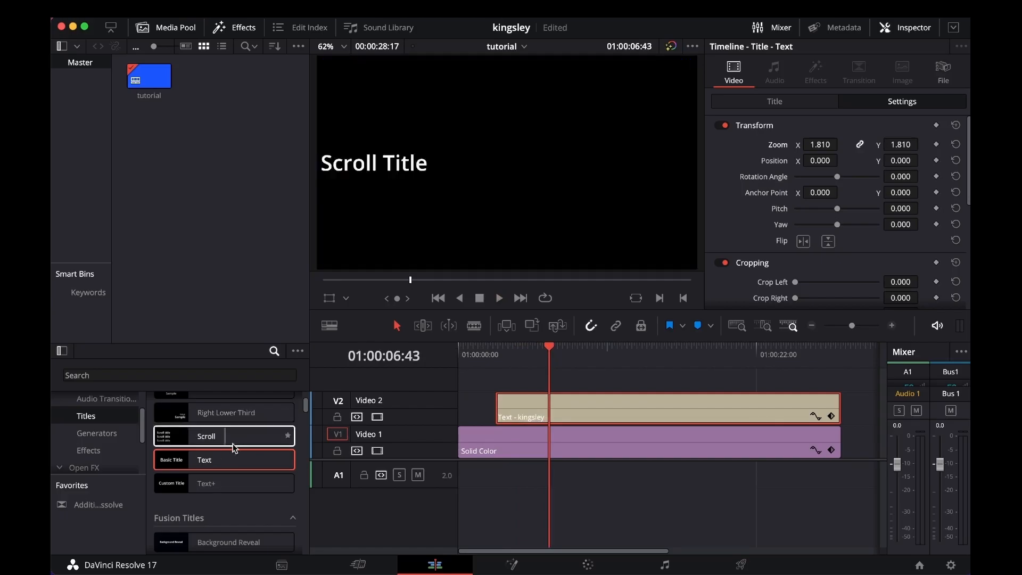
Apply a Cross Dissolve video transition to the start of the Solid Color clip and play back the fade-in
drag(141, 434, 141, 414)
click(116, 415)
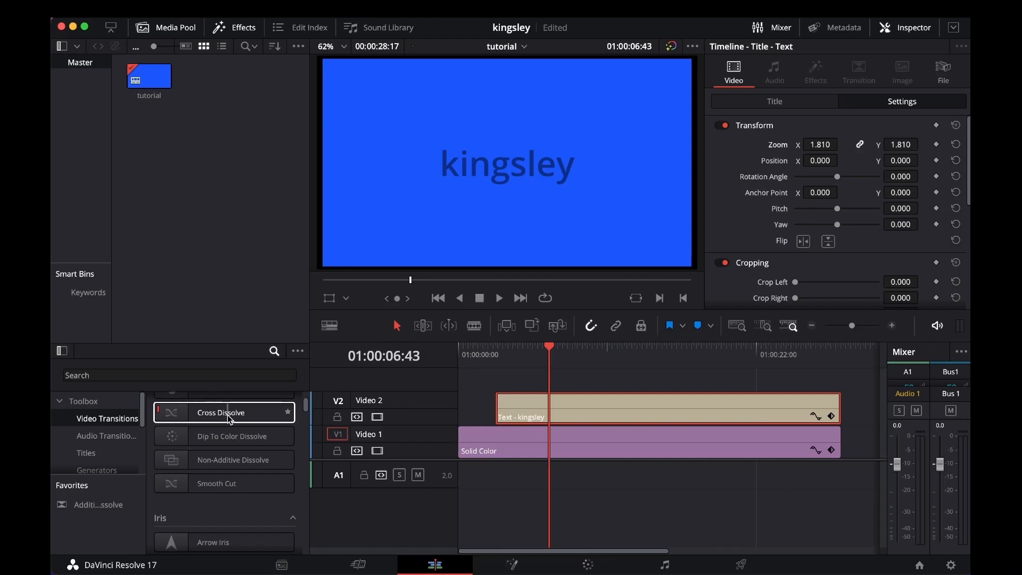
mouse_move(227, 414)
mouse_down()
mouse_move(425, 449)
mouse_move(475, 441)
mouse_up()
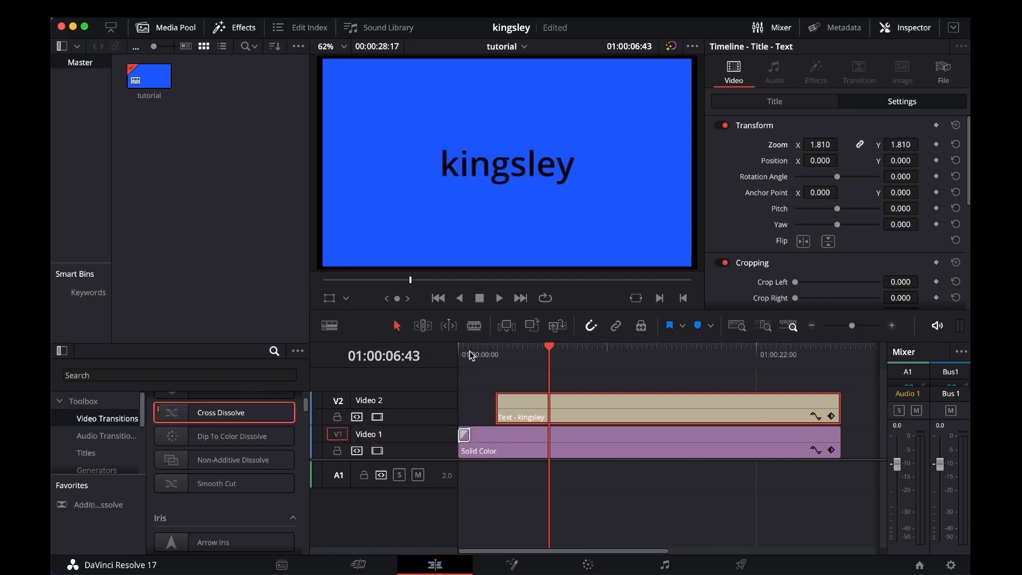
drag(471, 356, 454, 349)
key(space)
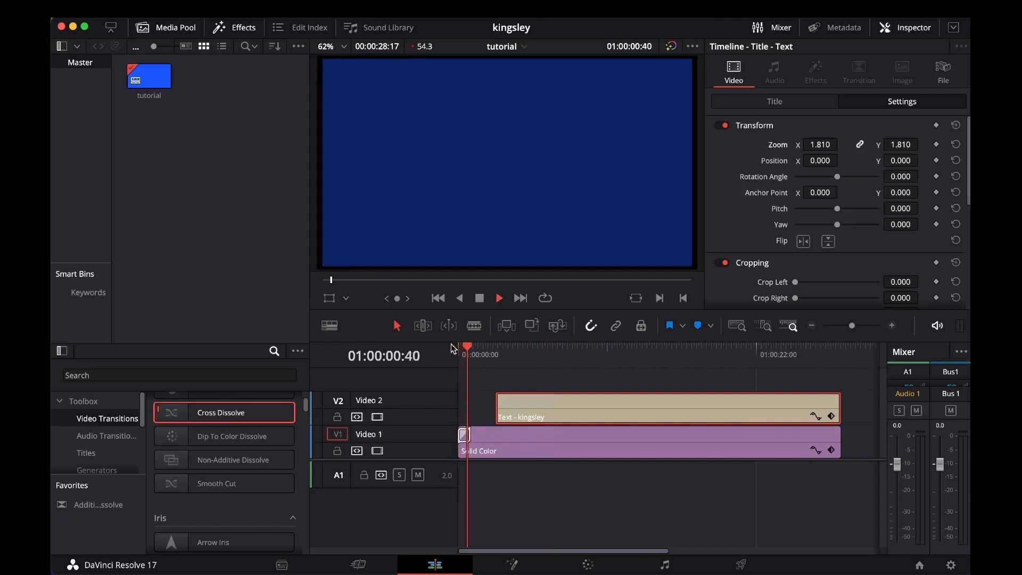
key(space)
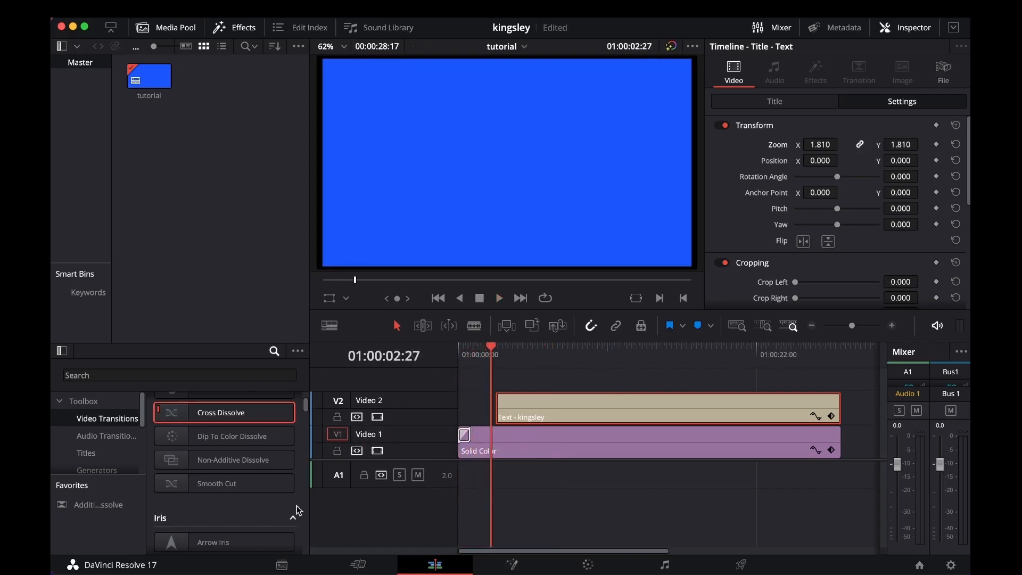
key(space)
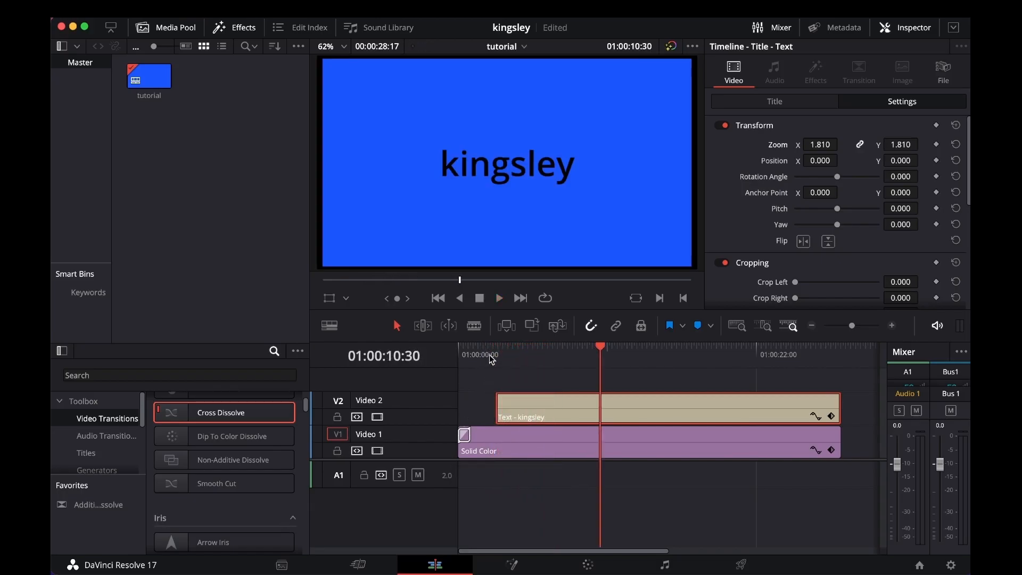
Apply a Cross Dissolve to the start of the title clip and play the timeline from the beginning
click(493, 346)
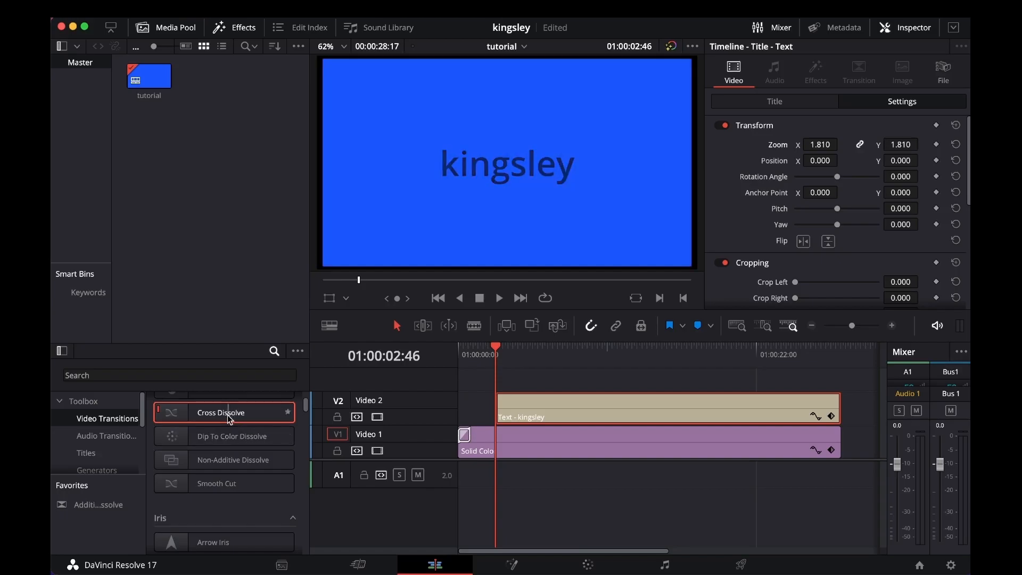
drag(228, 414, 509, 405)
click(460, 352)
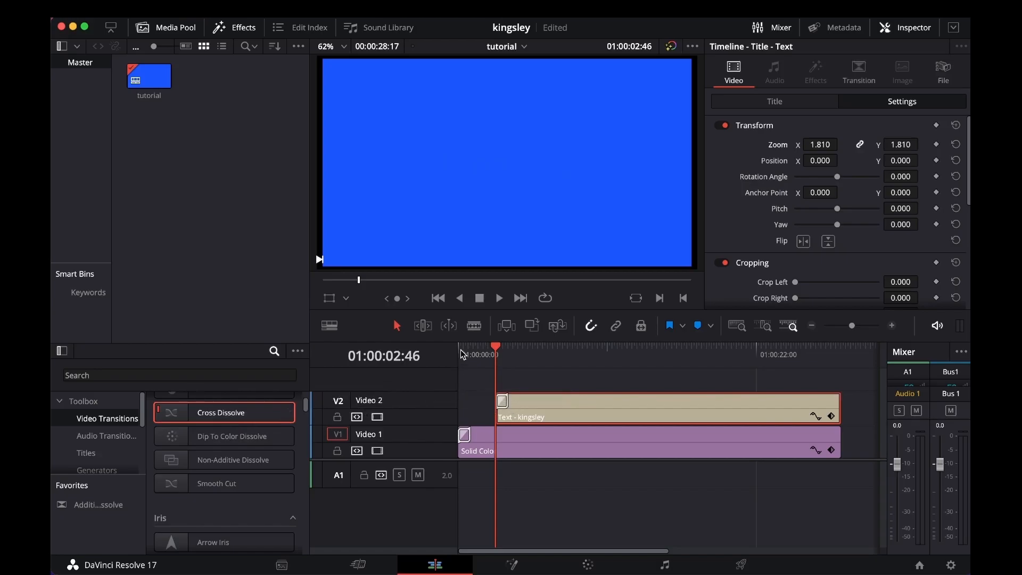
key(space)
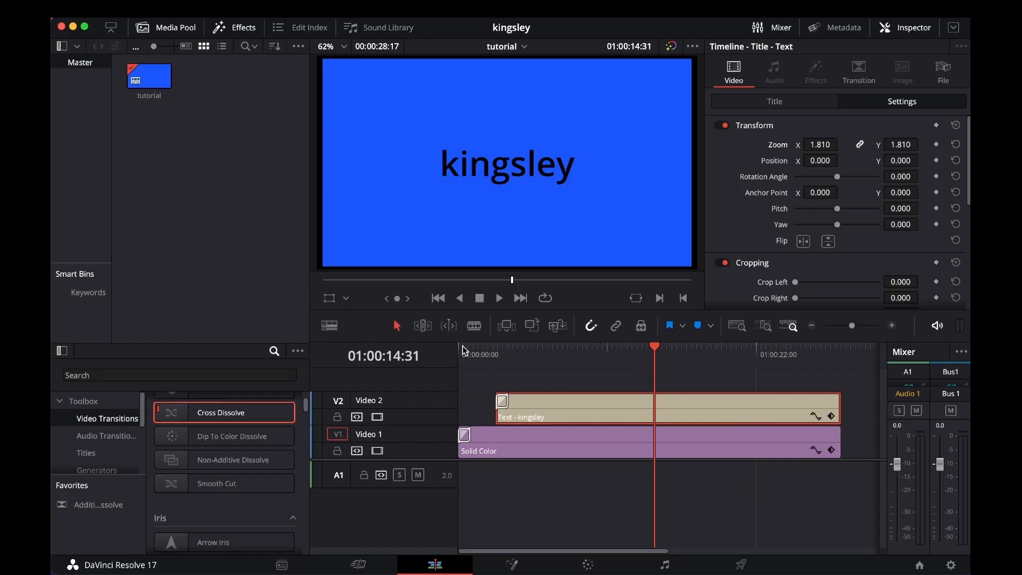
Apply a Push video transition to the end of both the title clip and the Solid Color clip
key(space)
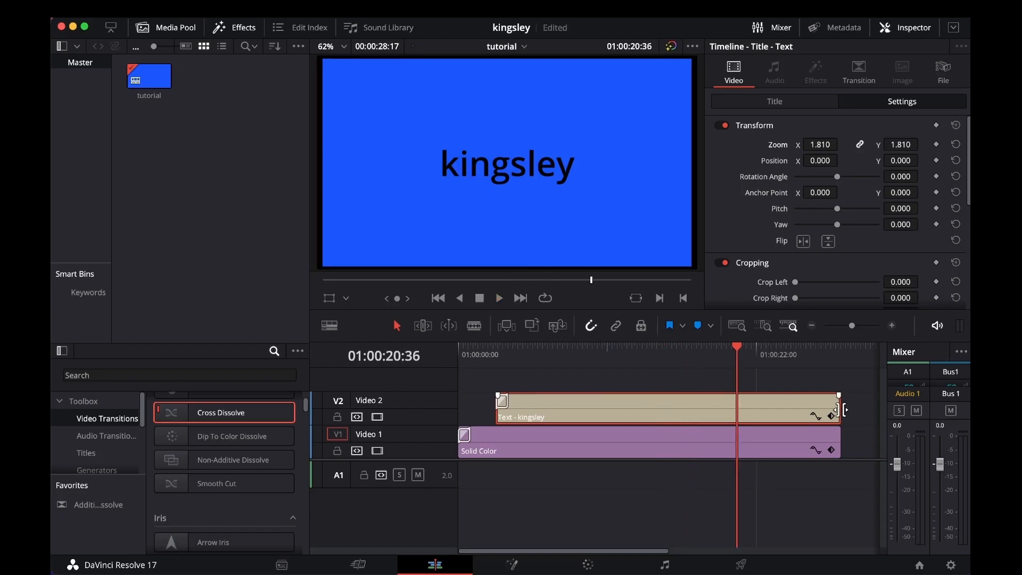
scroll(222, 482, down, 8)
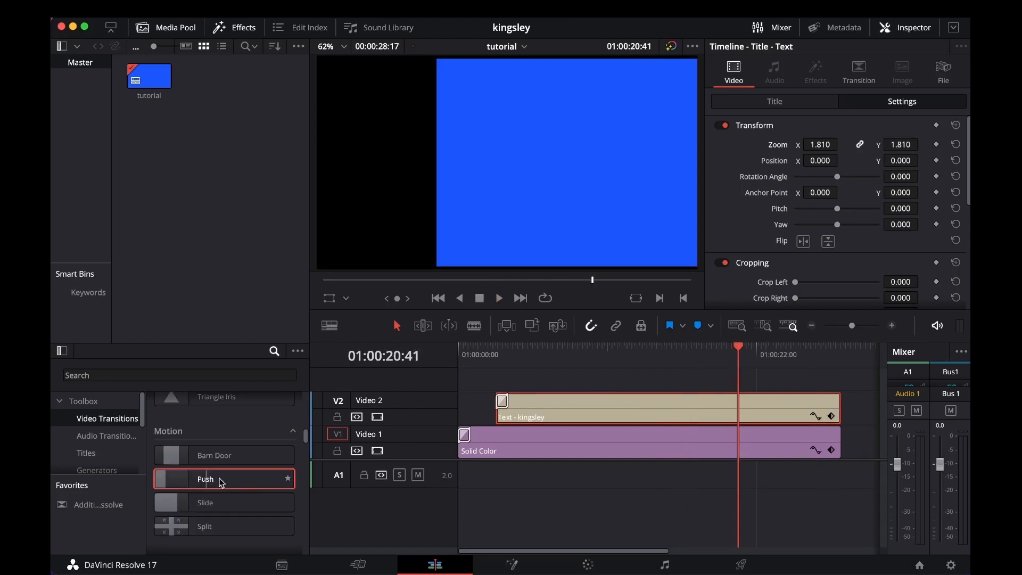
drag(222, 482, 834, 442)
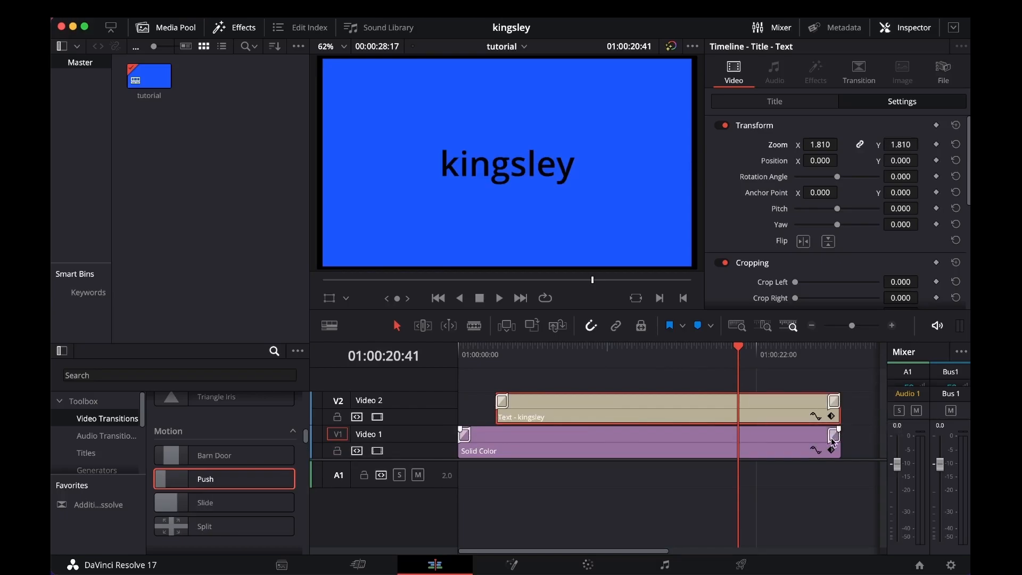
Lengthen the Push transitions on both clips and adjust the title clip's edges so it starts earlier and ends before the Solid Color clip
click(831, 402)
drag(820, 403, 806, 402)
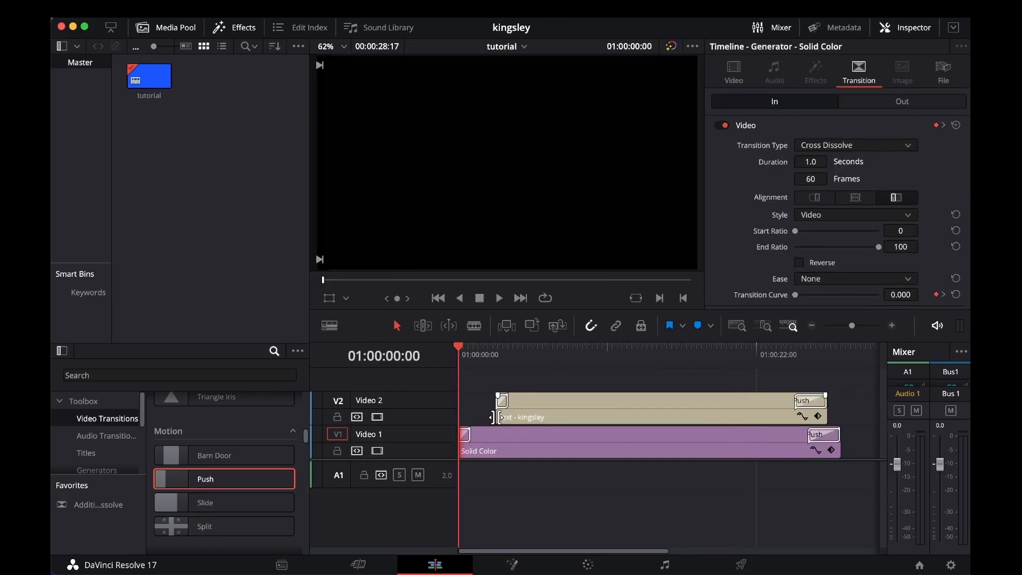
drag(497, 417, 477, 419)
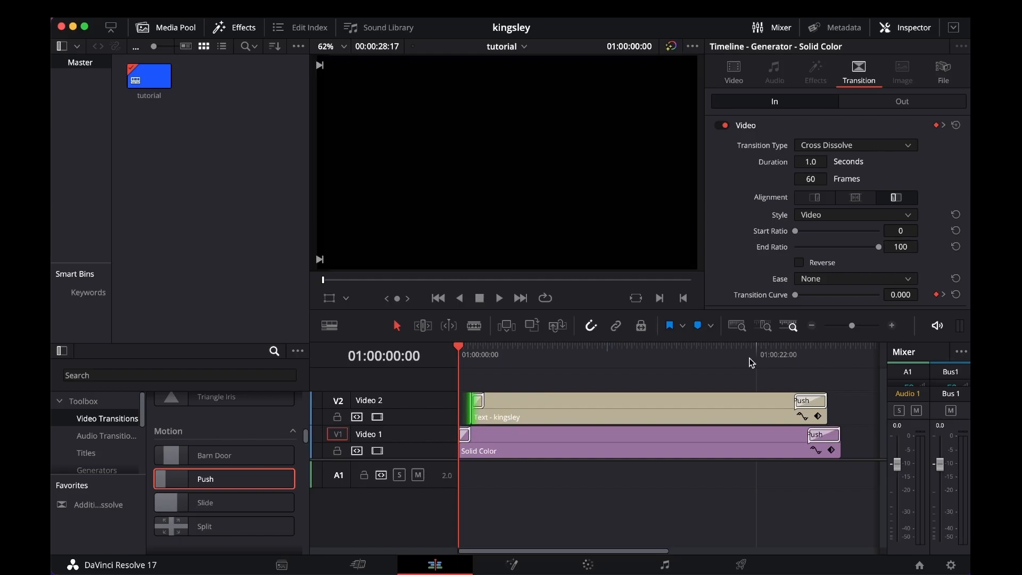
Play back the closing Push transitions, the opening fade-ins from the timeline's start, and the ending again
click(781, 347)
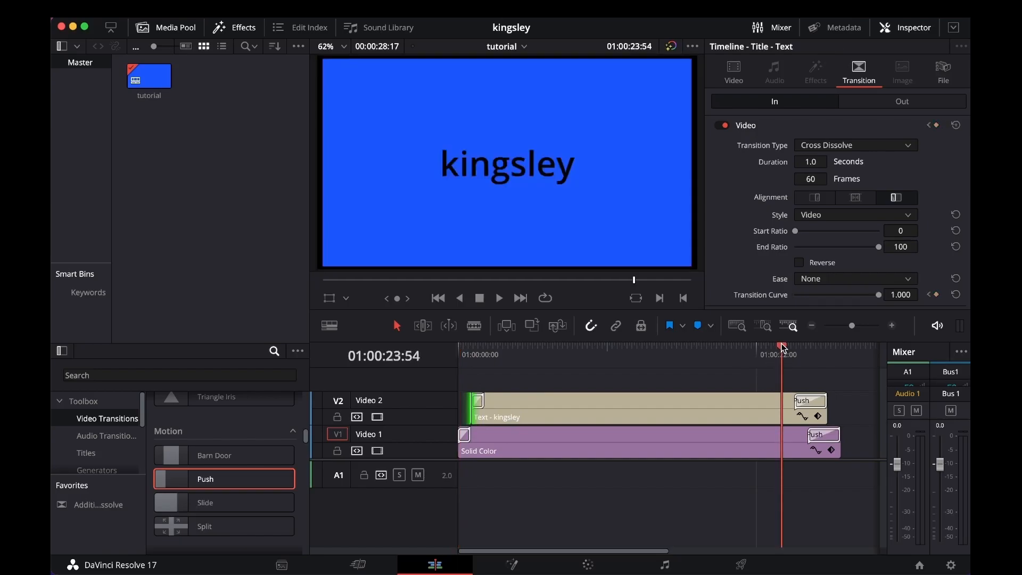
key(space)
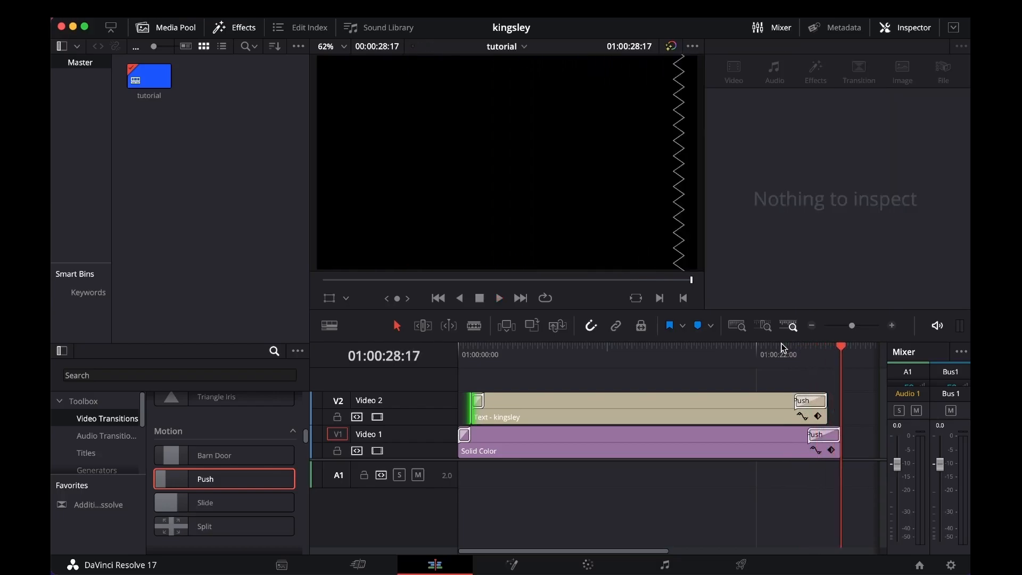
drag(472, 350, 451, 349)
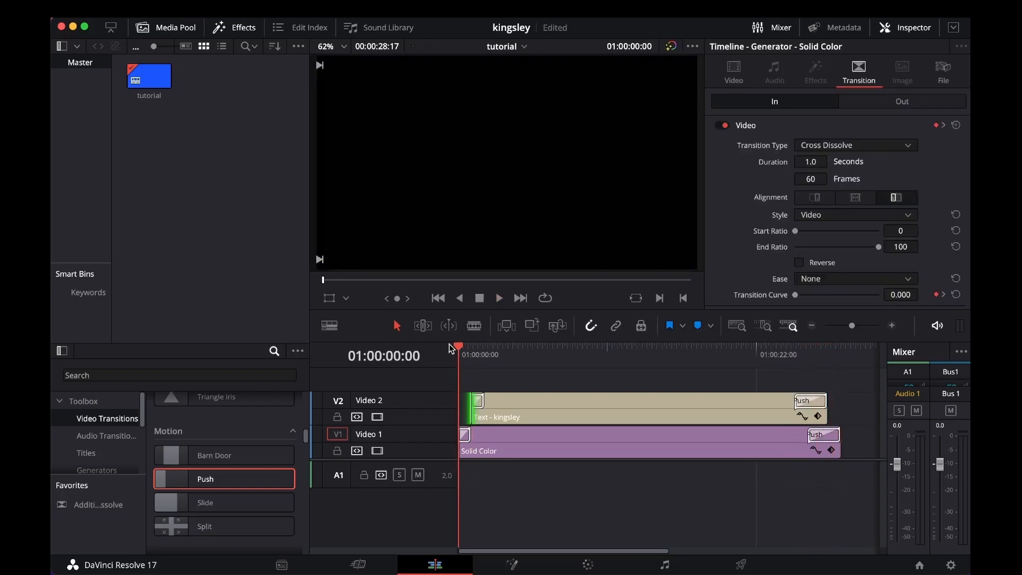
key(space)
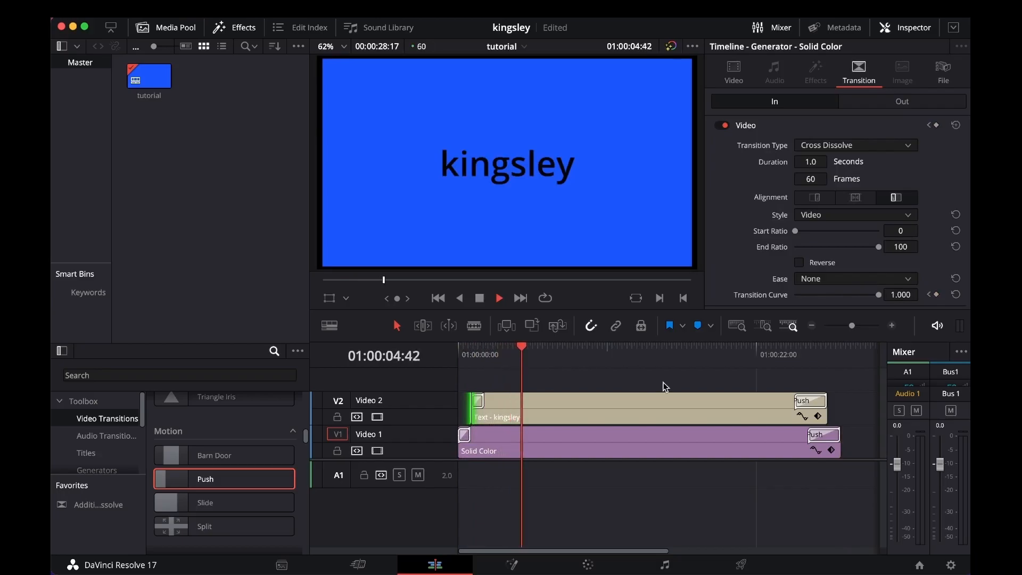
click(783, 346)
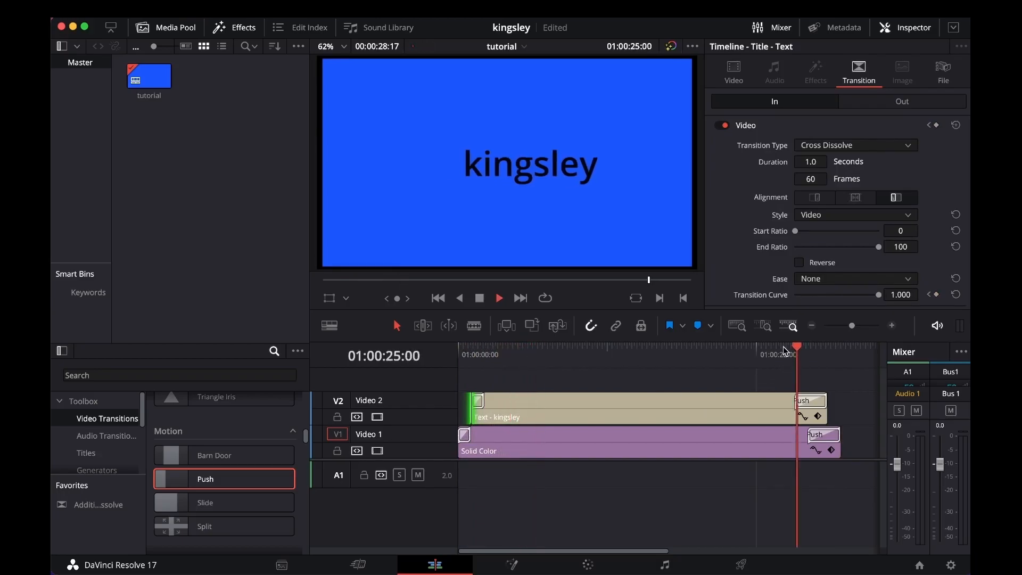